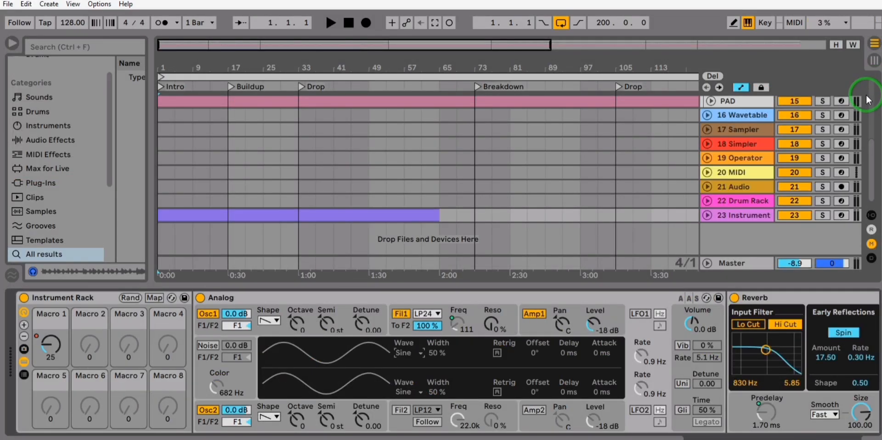
Step: Display the 16 Wavetable track's modulation matrix and try out modulation amounts in the Amp and Osc 1 Pos rows
click(765, 115)
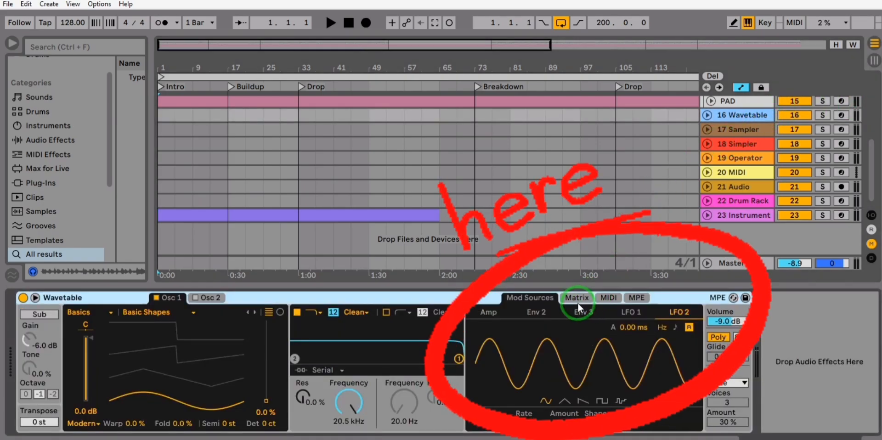
click(578, 298)
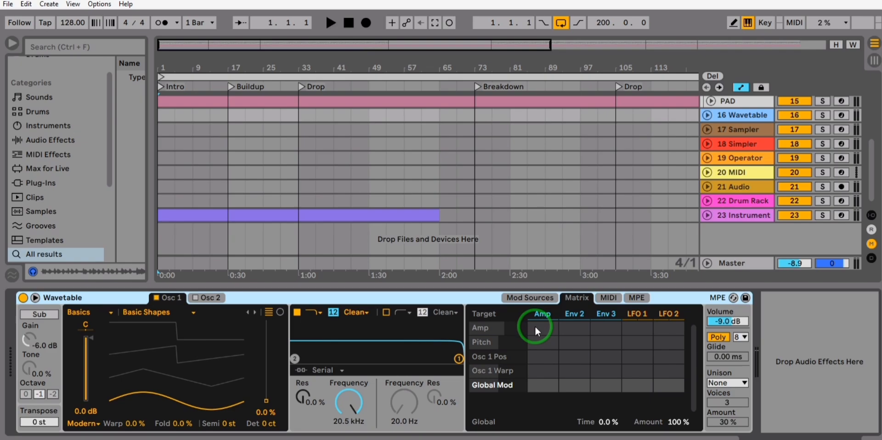
drag(547, 327, 547, 369)
double_click(547, 327)
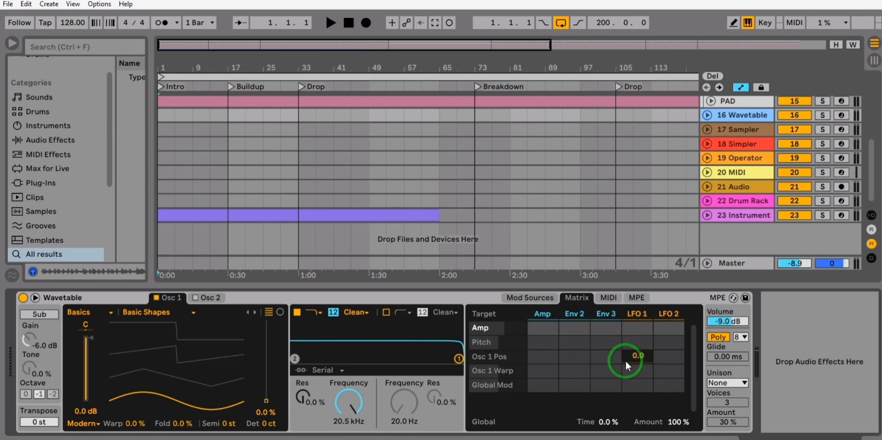
mouse_move(627, 358)
mouse_down()
mouse_move(626, 322)
mouse_move(626, 359)
mouse_up()
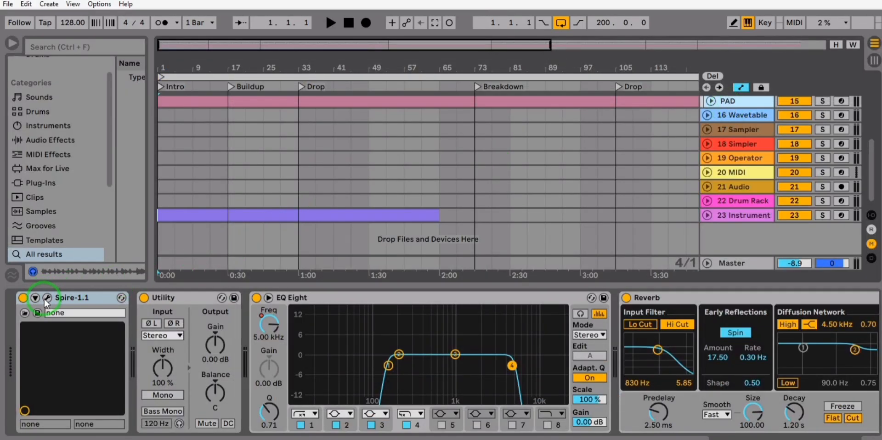
Step: Open Spire's modulation matrix on the PAD track and set the first source of slot 2 to off
click(45, 298)
click(370, 403)
click(414, 403)
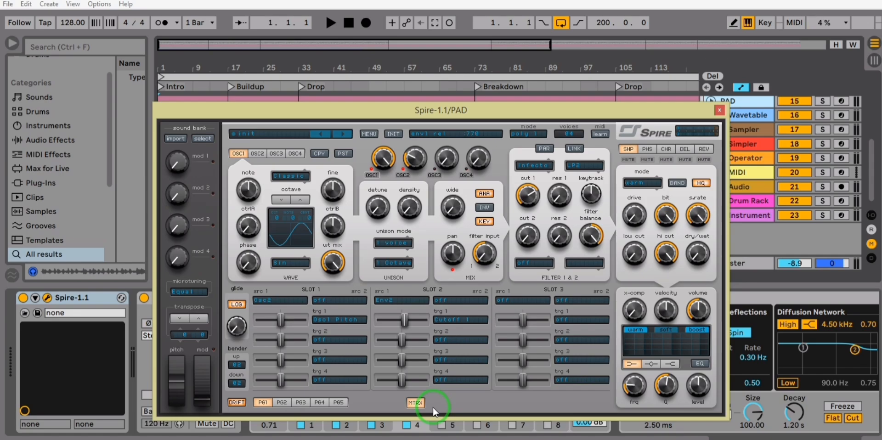
click(386, 299)
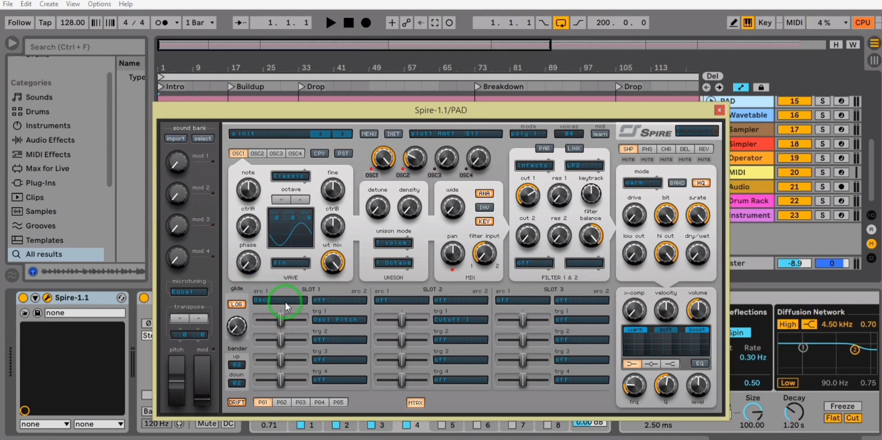
Step: Examine the available modulation sources of slot 1 and its first target's categories, including Phaser, Chorus, Delay and Reverb
click(296, 302)
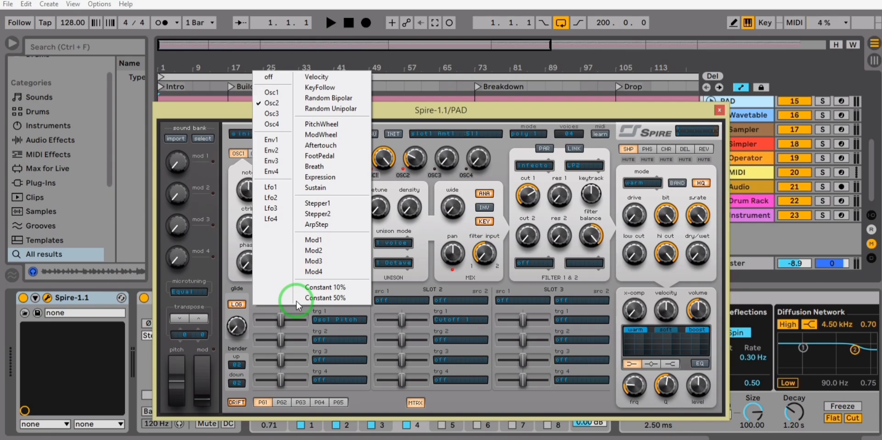
click(327, 332)
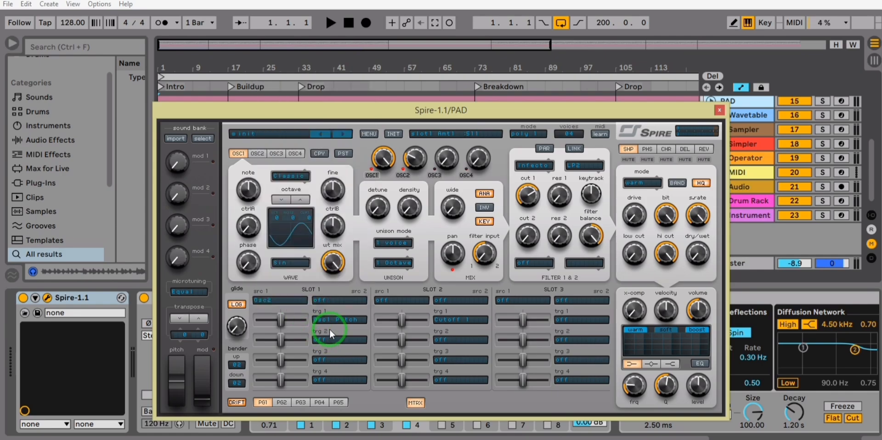
click(361, 321)
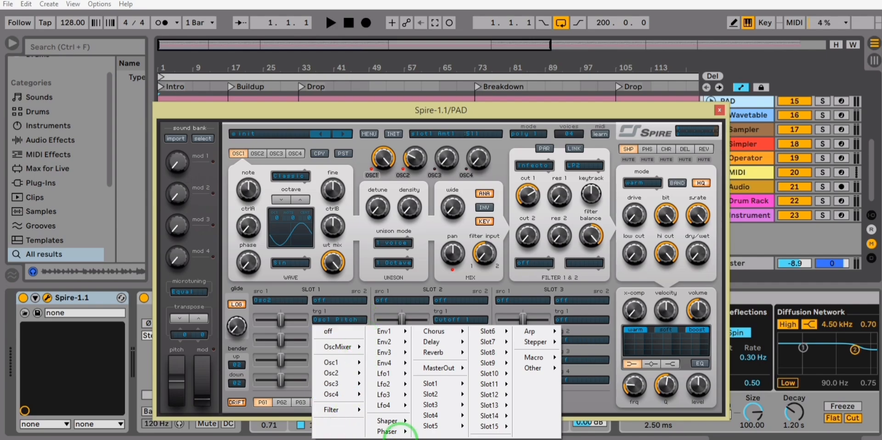
mouse_move(398, 421)
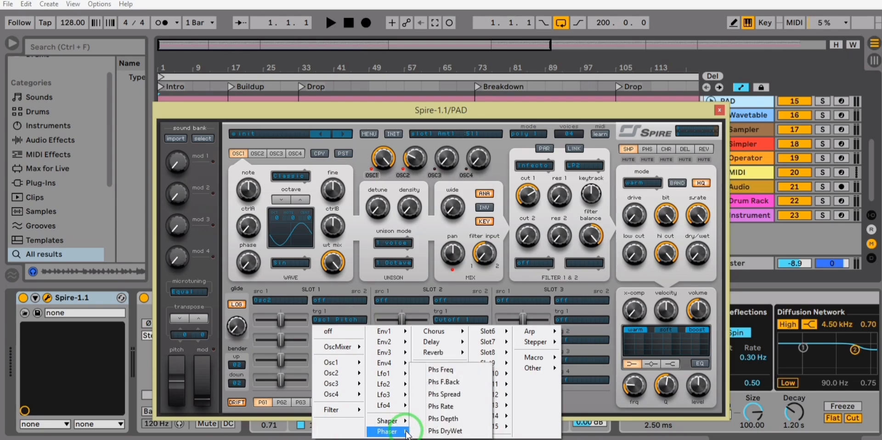
mouse_move(463, 336)
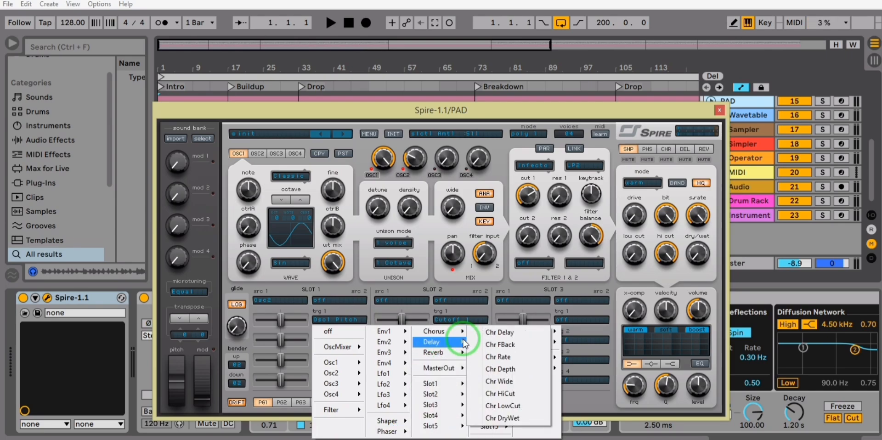
mouse_move(465, 353)
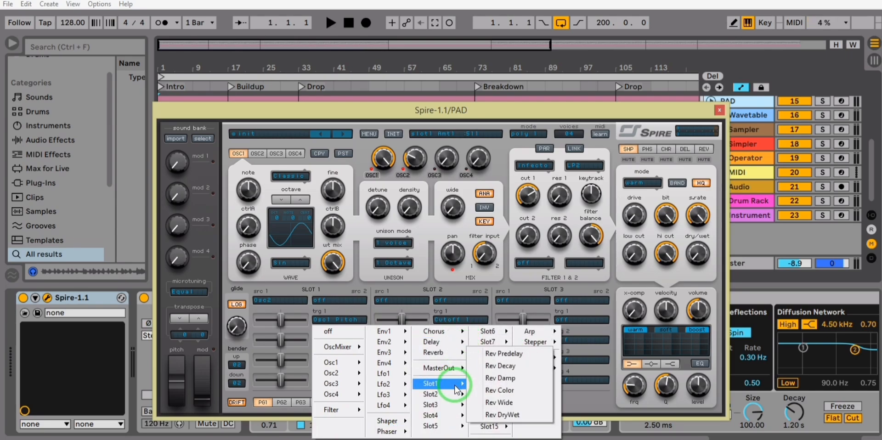
mouse_move(460, 368)
mouse_move(462, 388)
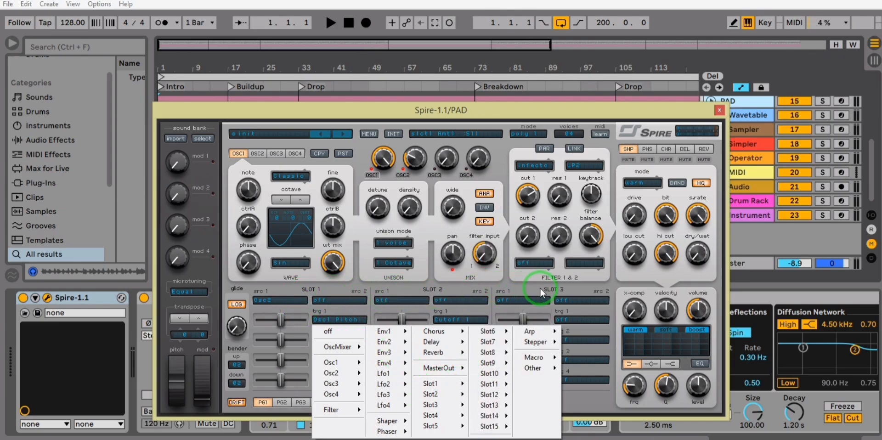
click(297, 307)
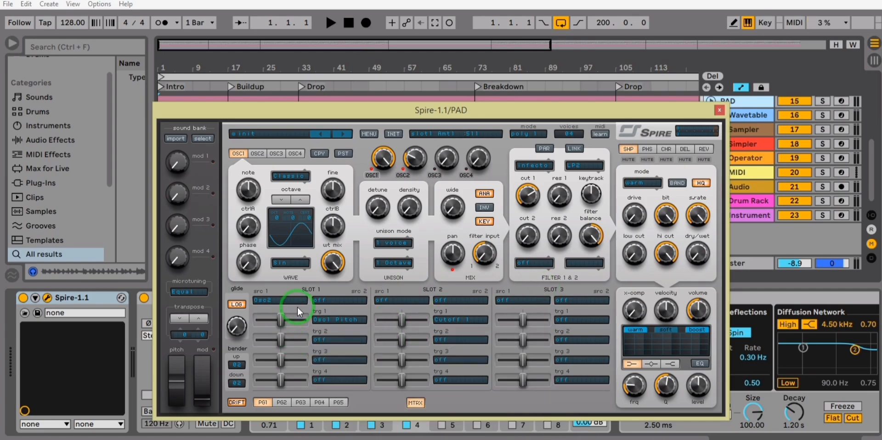
Step: Try negative and positive modulation amounts for the Osc1 Pitch target in slot 1
drag(280, 322, 268, 322)
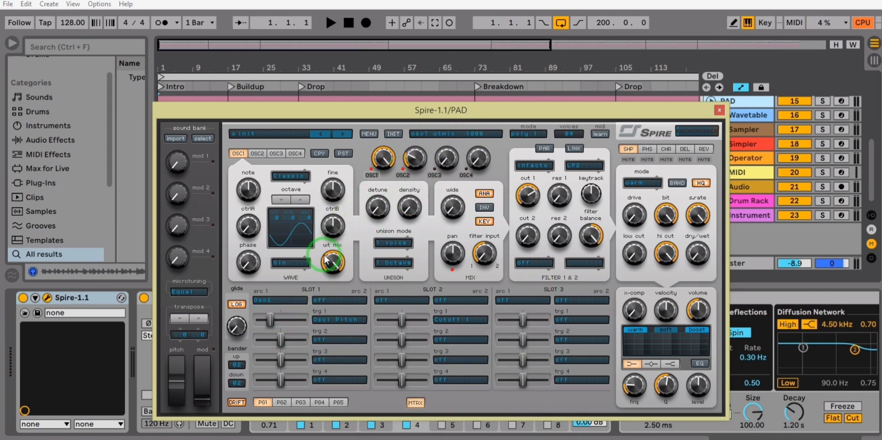
click(323, 301)
drag(282, 319, 284, 321)
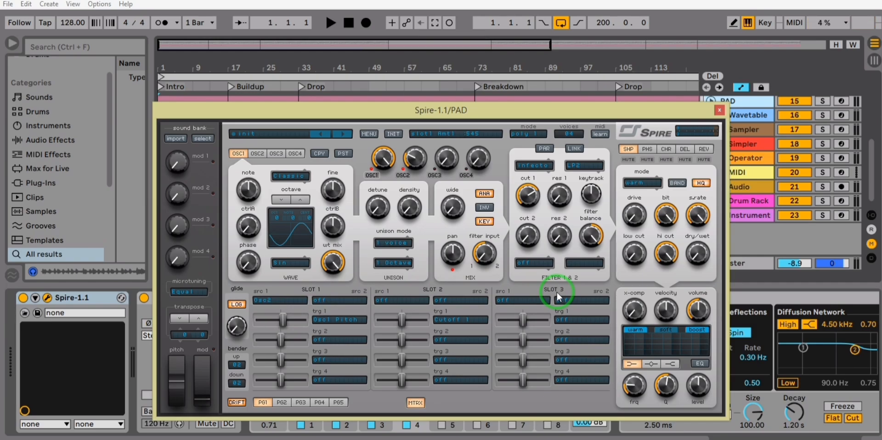
Step: Look through the additional slot pages of the Spire matrix and return to page PG1
click(279, 403)
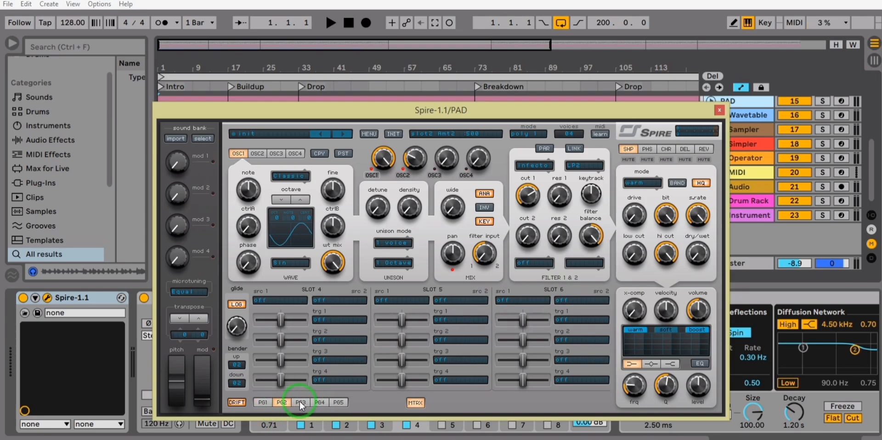
click(317, 403)
click(263, 404)
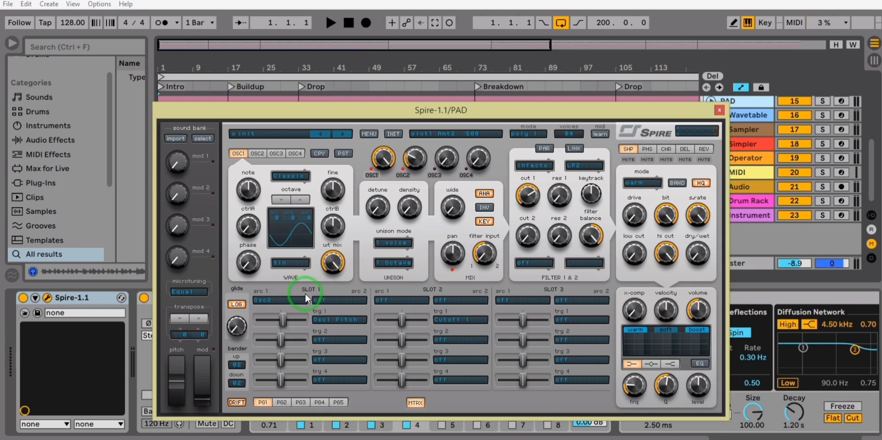
Step: Review slot 1's source options and the Osc1 parameters offered for its first target
click(285, 295)
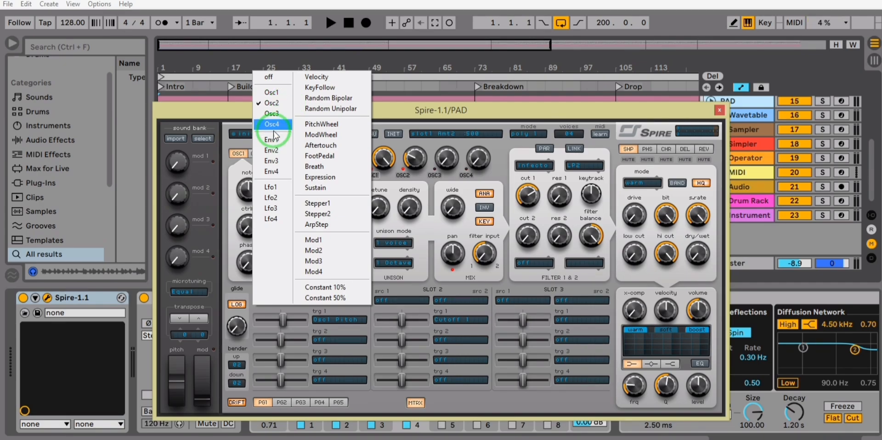
click(249, 288)
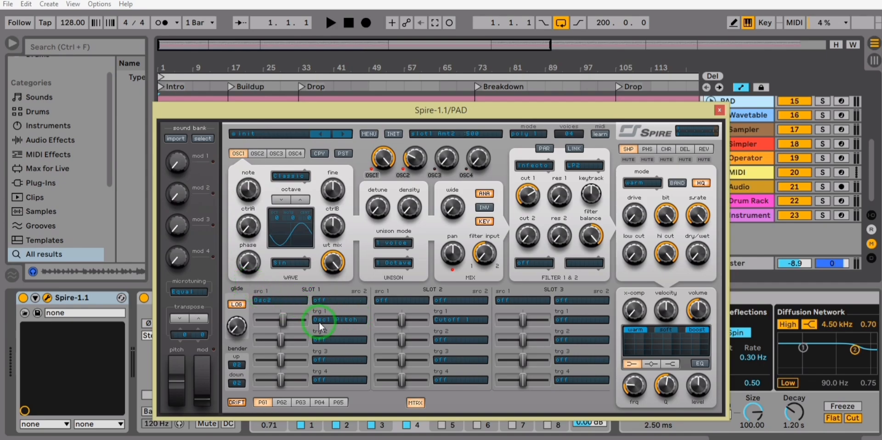
click(360, 319)
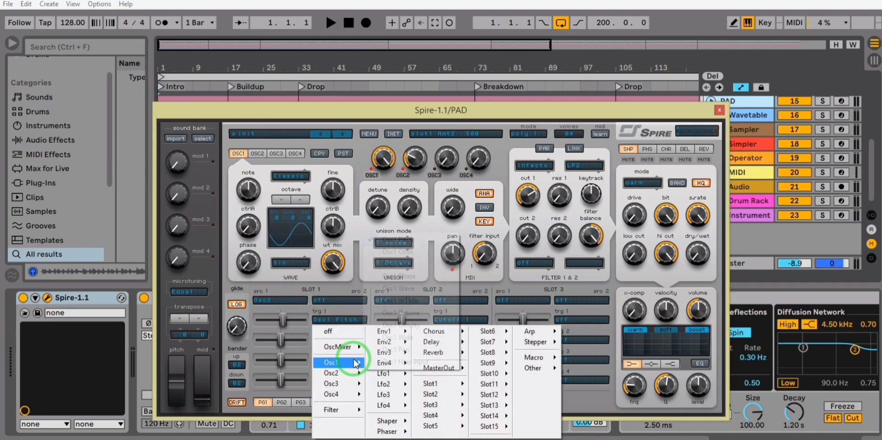
mouse_move(335, 363)
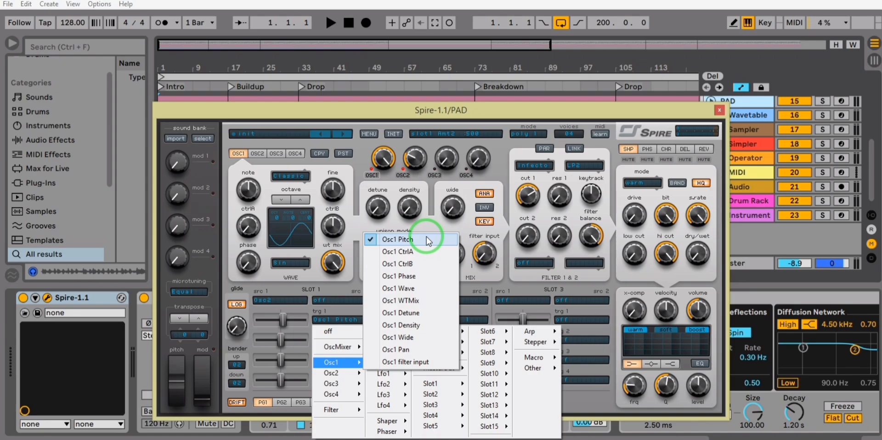
click(294, 307)
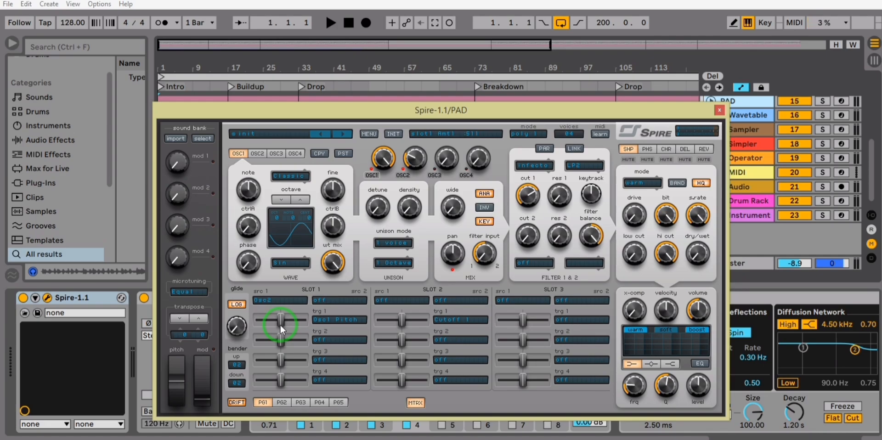
Step: View Spire's LFO1 settings, return to the modulation matrix and close the plugin window
click(413, 403)
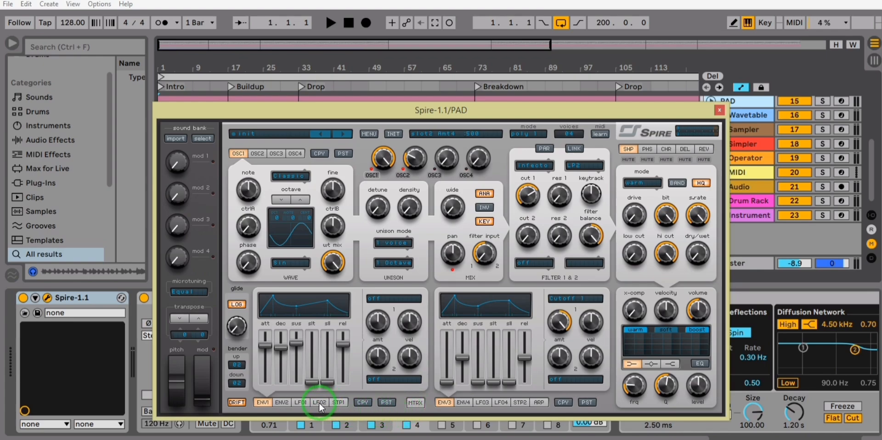
click(301, 403)
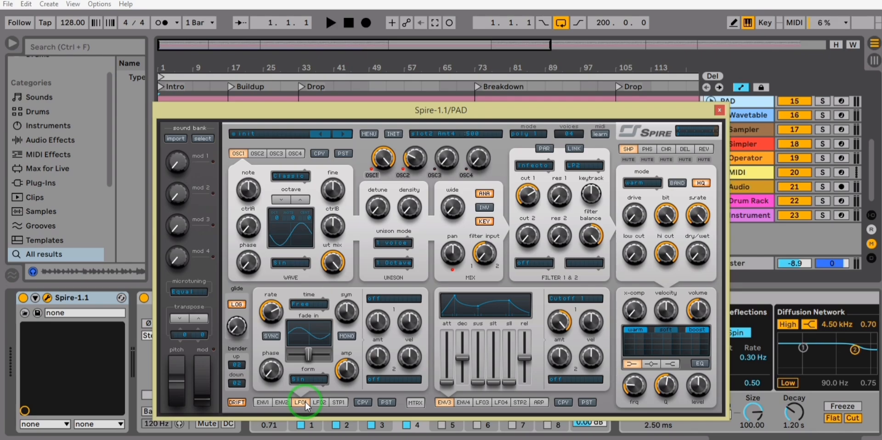
click(414, 402)
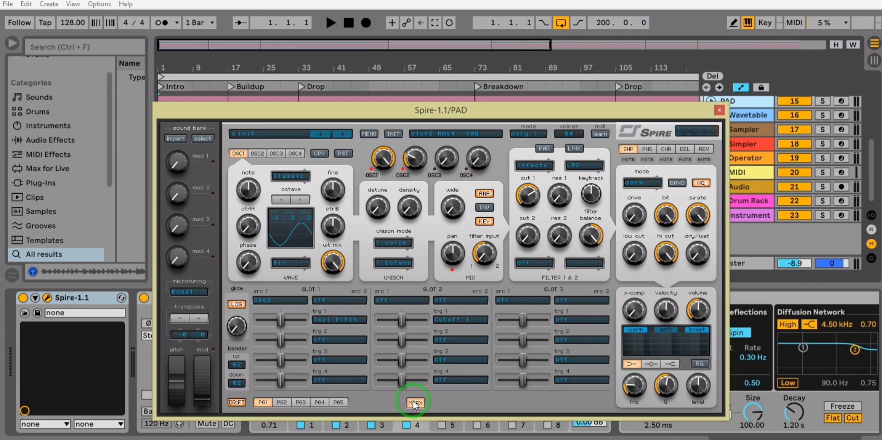
click(717, 111)
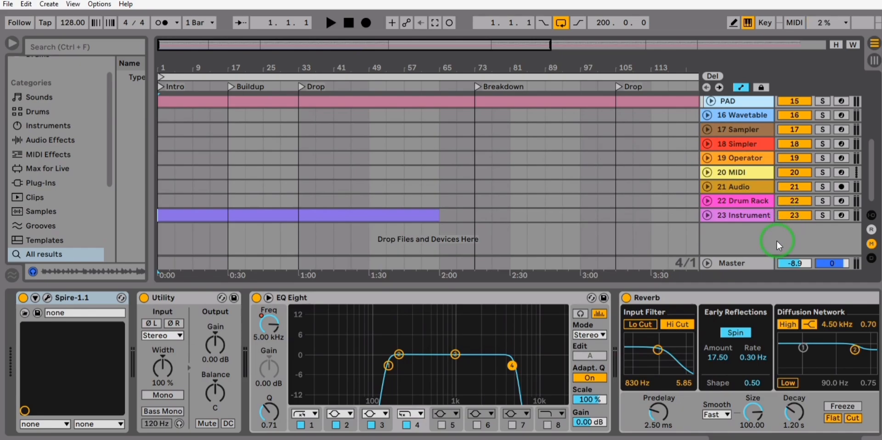
Step: Show the 19 Operator track's device after viewing Wavetable, and enable Operator's LFO
click(765, 117)
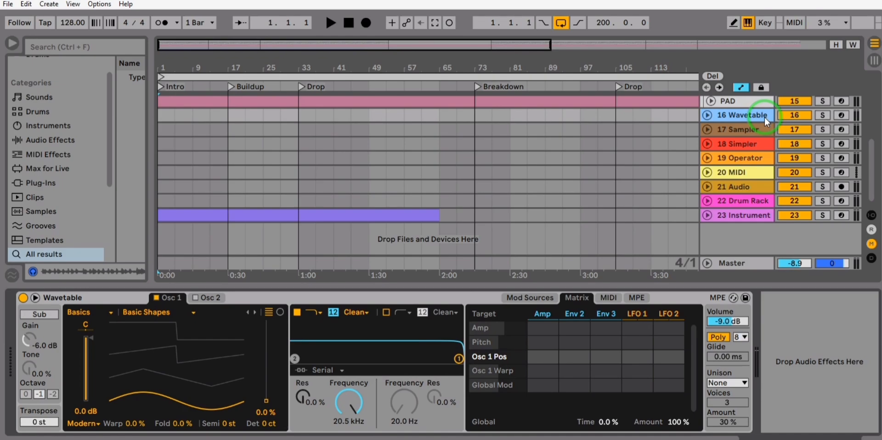
click(758, 162)
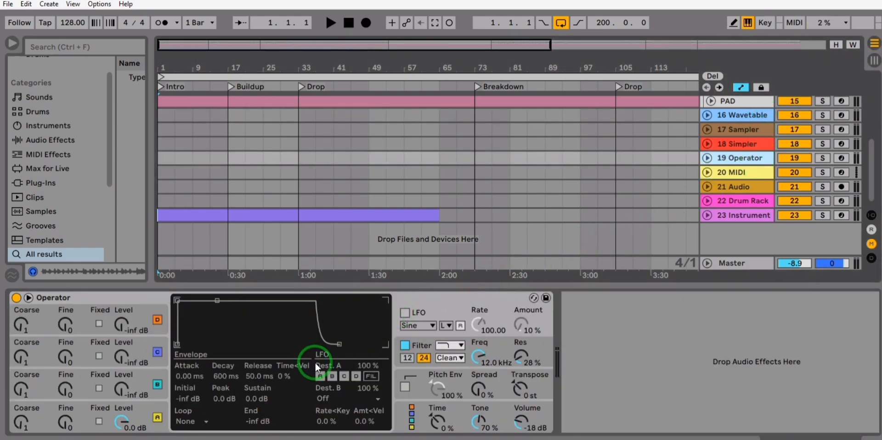
click(406, 313)
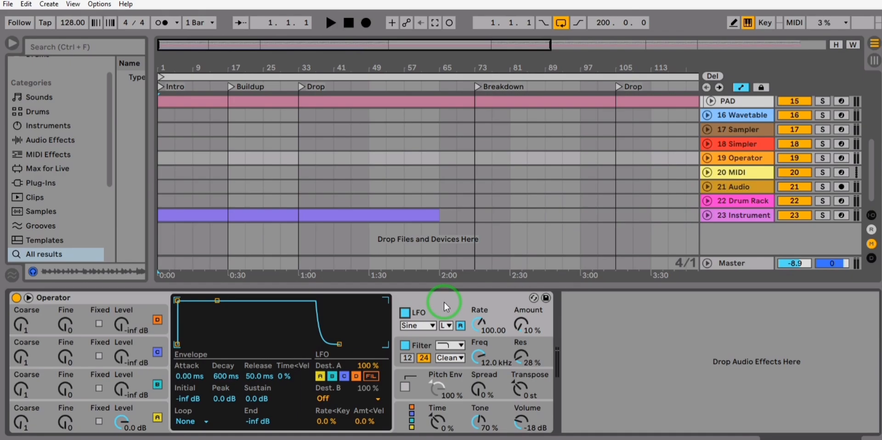
Step: Compare Wavetable's modulation sources and matrix with the modulation controls of the Sampler and Simpler tracks
click(760, 116)
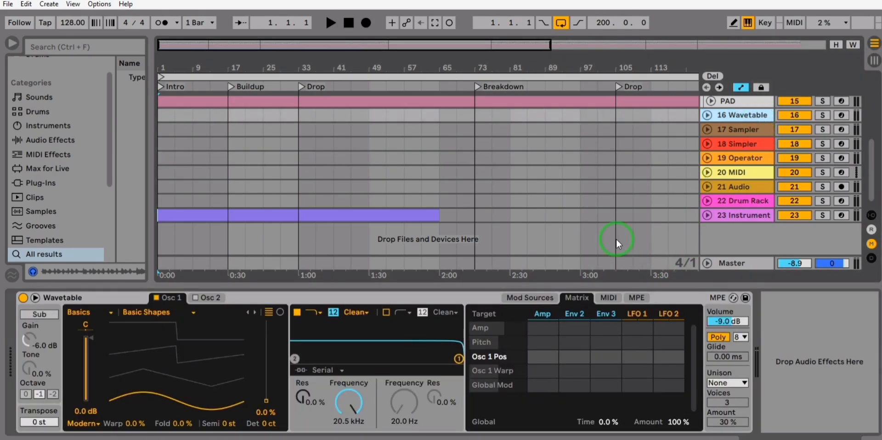
click(545, 299)
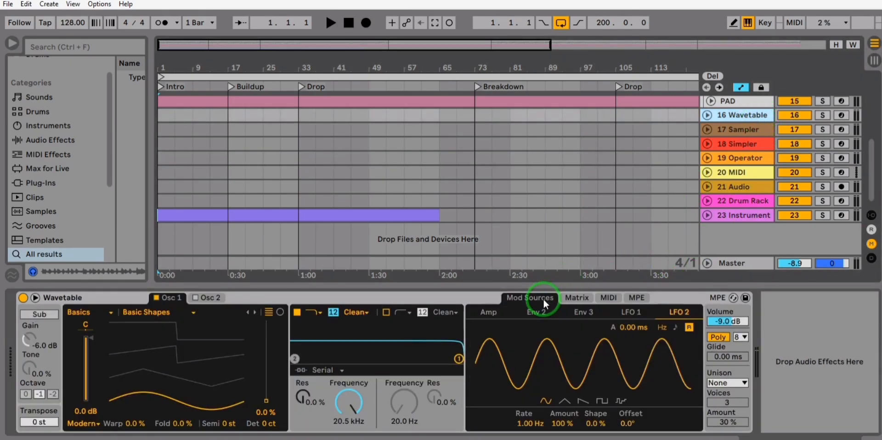
click(580, 299)
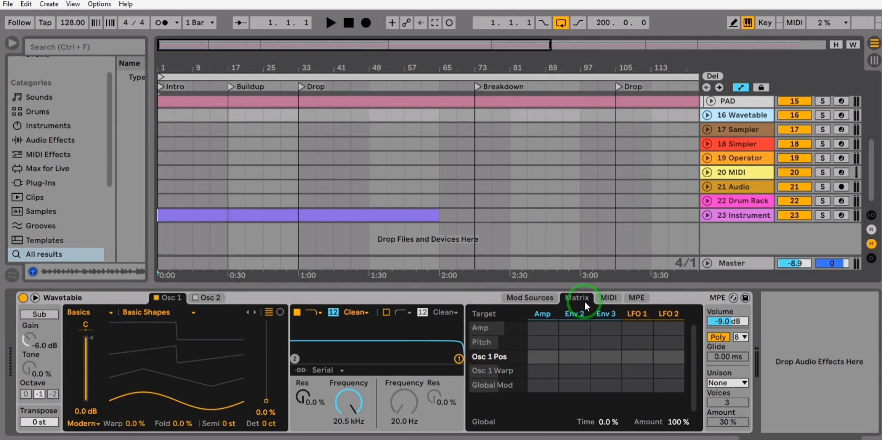
click(754, 132)
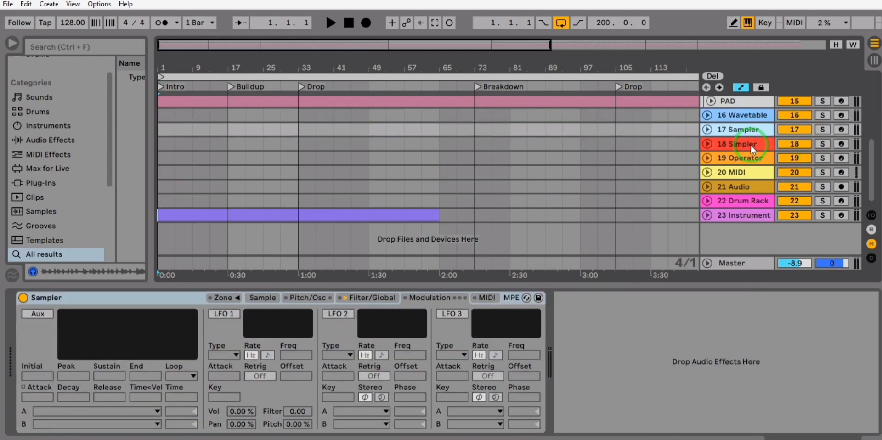
click(751, 144)
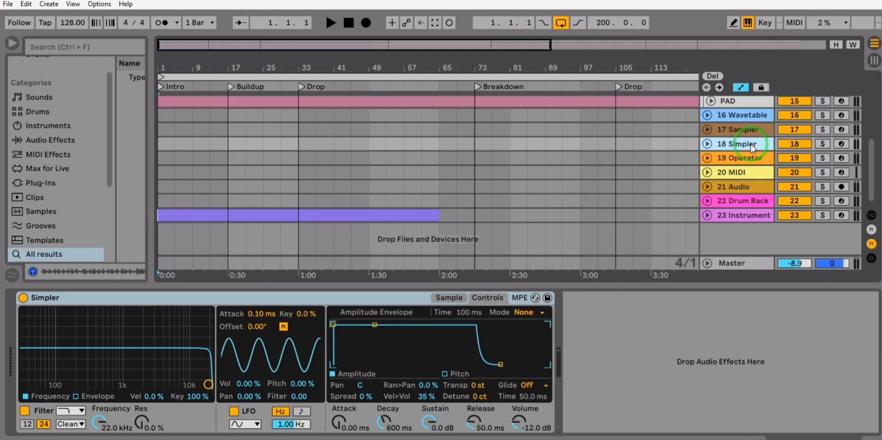
Step: Review the 17 Sampler track's modulation page, with its Aux envelope and three LFOs, and return to the 18 Simpler device
click(752, 129)
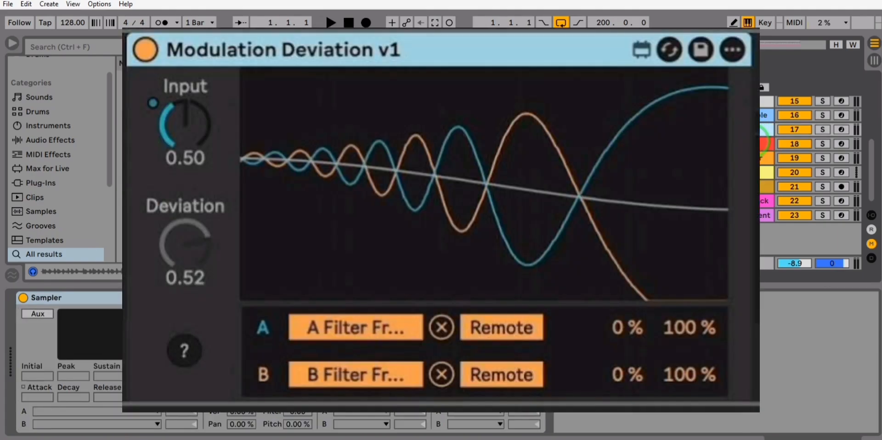
click(751, 144)
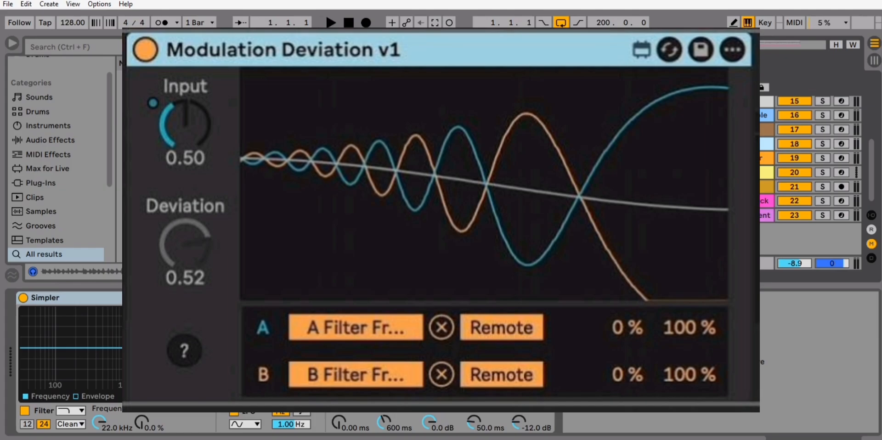
click(169, 76)
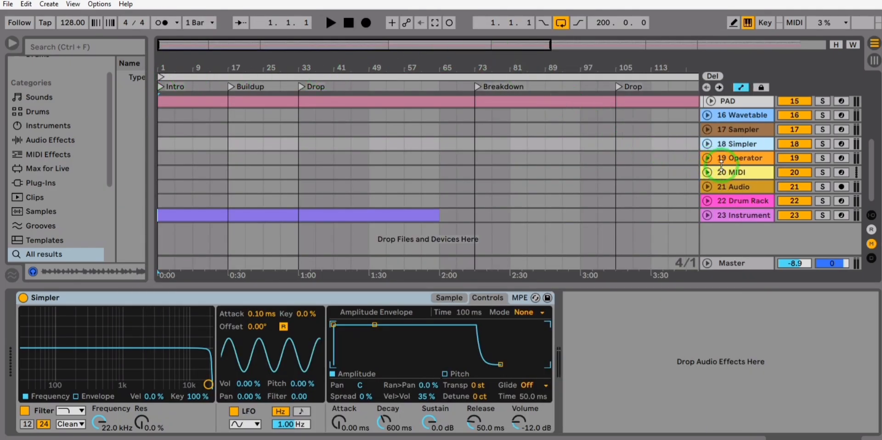
Step: Reveal the macro controls of the effect racks on the 20 MIDI and 21 Audio tracks
click(736, 173)
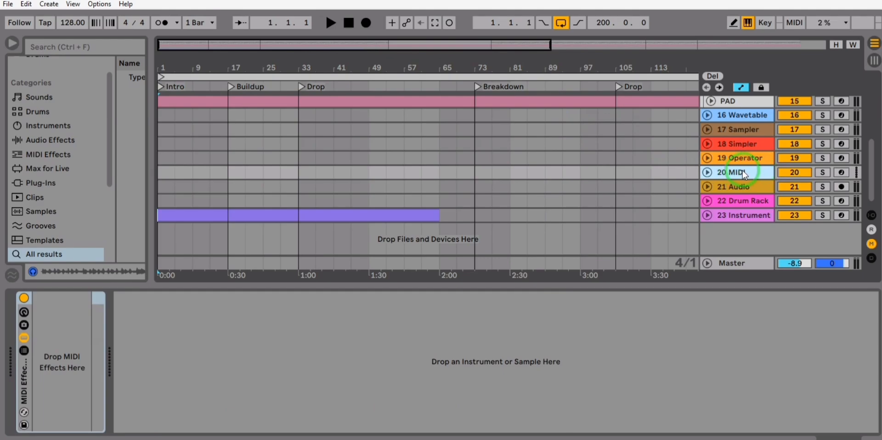
click(23, 314)
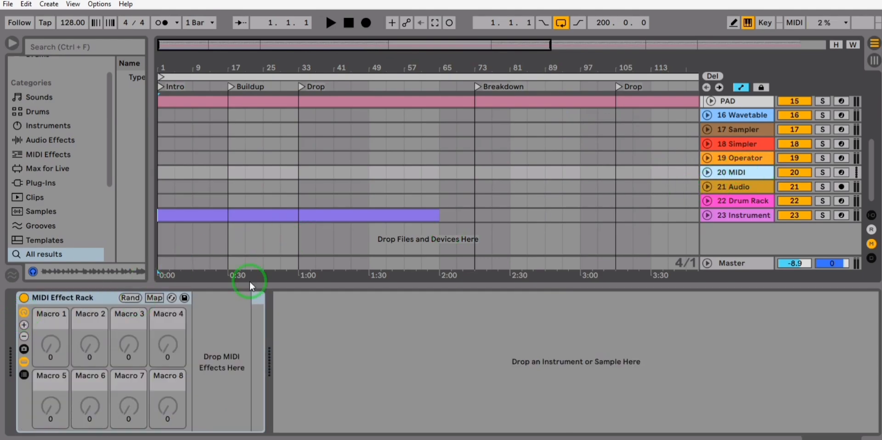
click(741, 188)
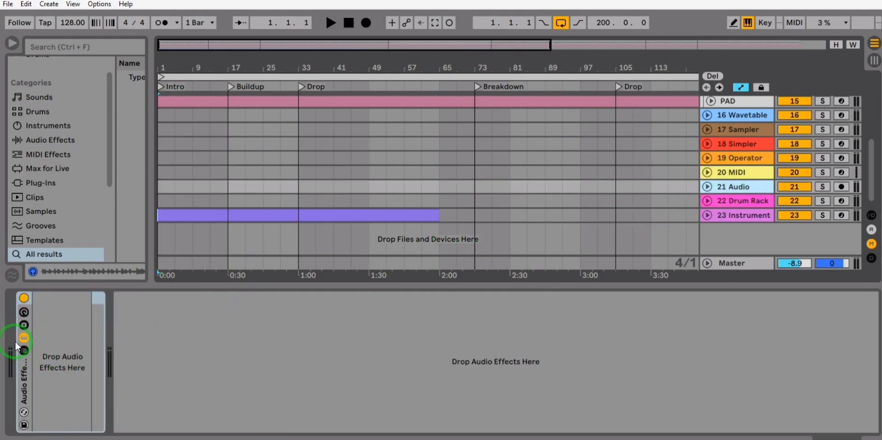
click(24, 312)
Step: Show the 22 Drum Rack track's device and reveal its macro controls
click(749, 203)
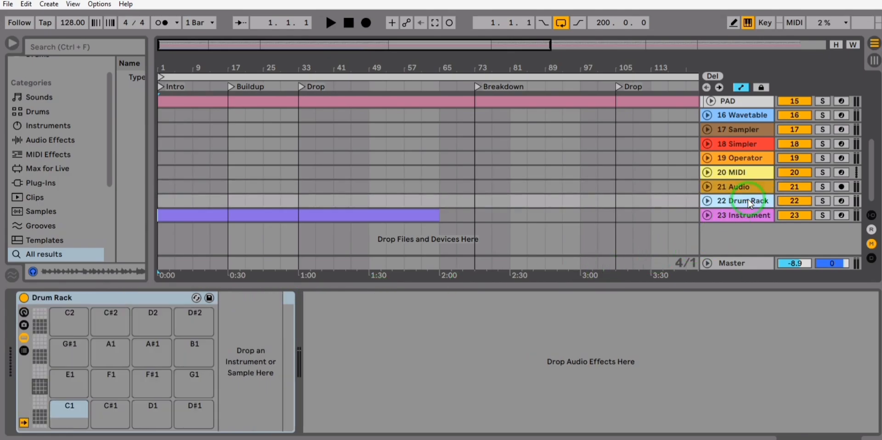
click(23, 313)
click(20, 313)
click(20, 313)
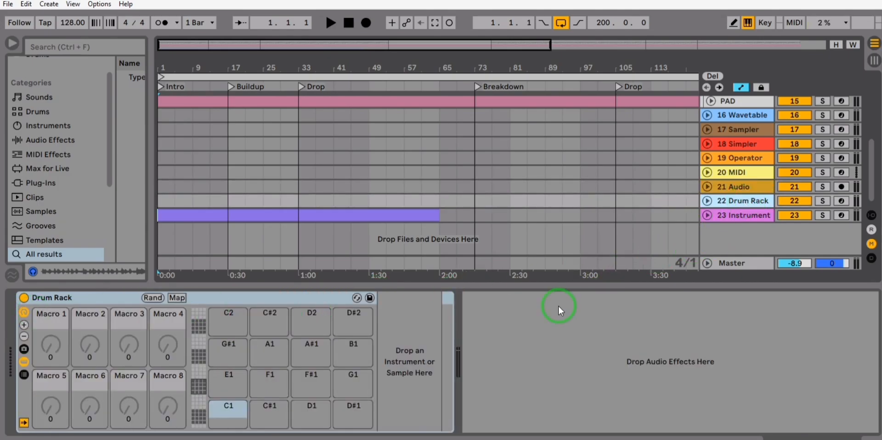
Step: Show the 23 Instrument track's Instrument Rack, toggling its macro controls off and back on
click(741, 219)
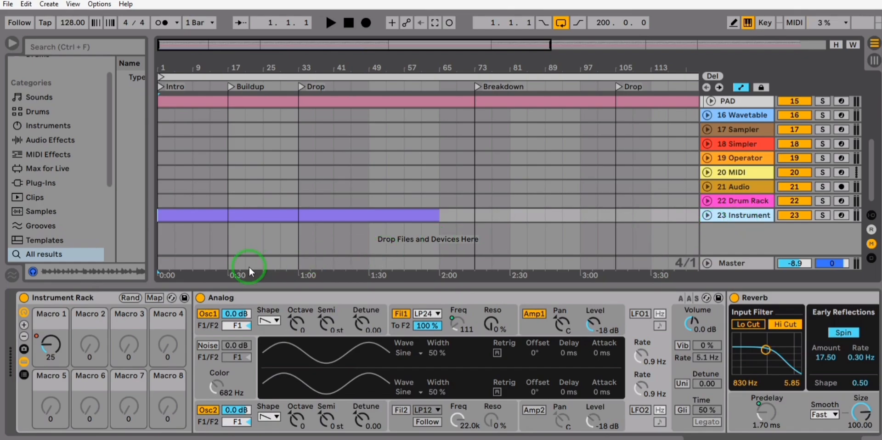
click(21, 312)
click(21, 311)
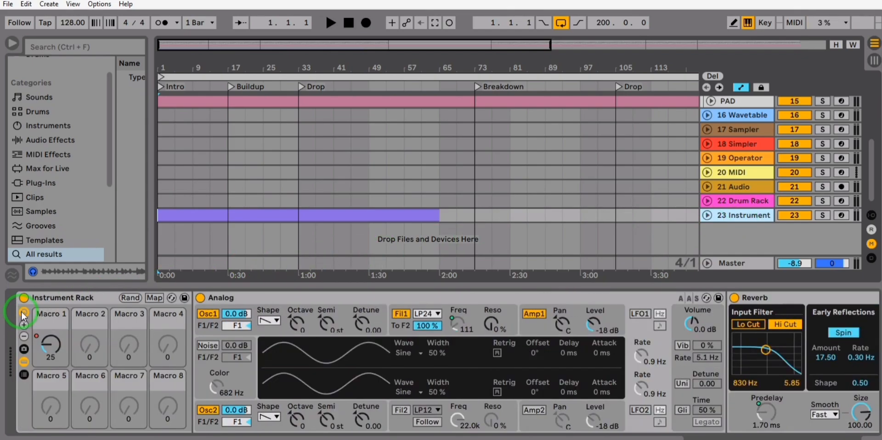
Step: Solo the 23 Instrument track and start playback of the arrangement
click(329, 20)
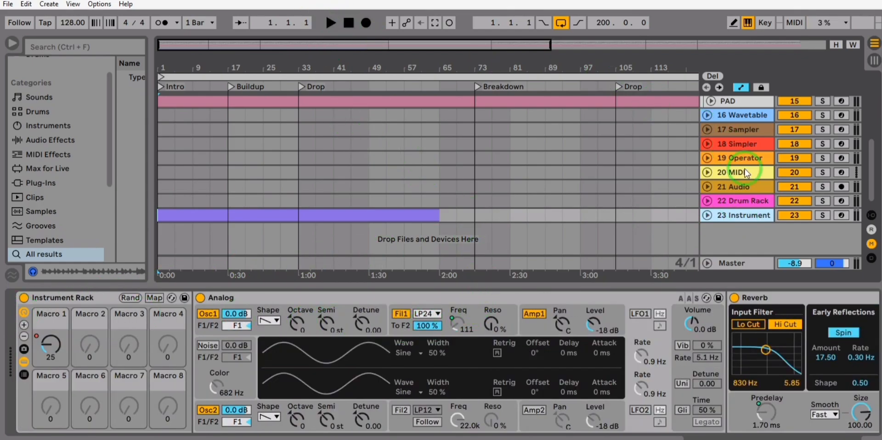
click(823, 216)
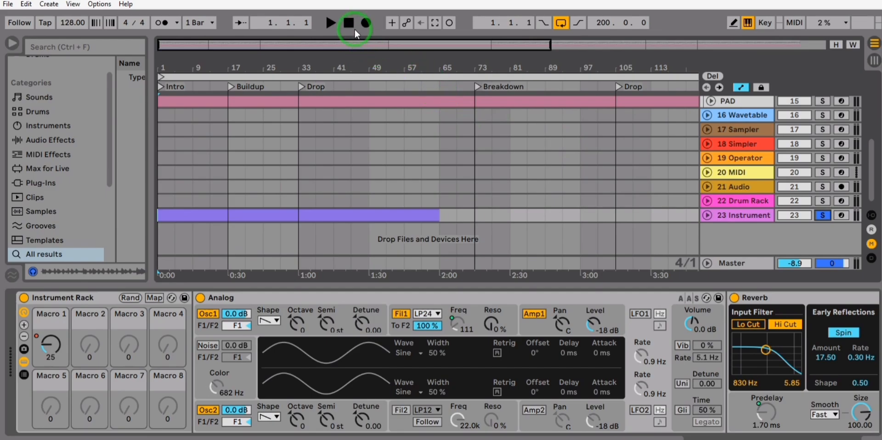
click(332, 22)
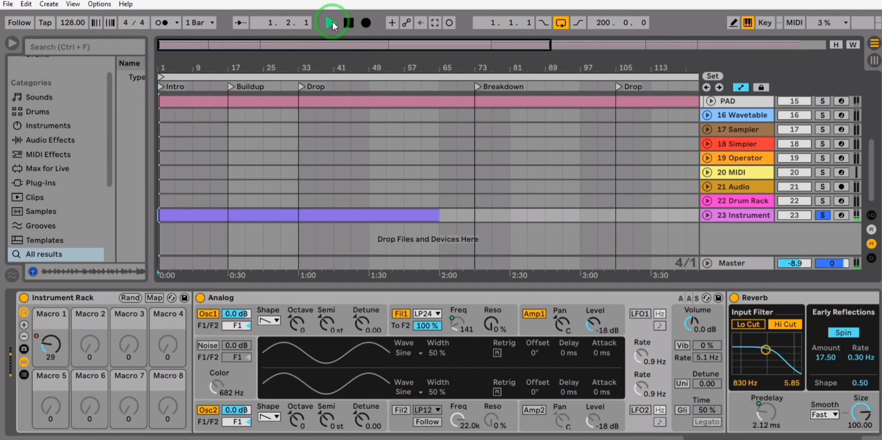
Step: Examine the macro mapping options for Analog's Fil1 Freq and Reverb's Predelay, keeping their assignments to Macro 1
right_click(462, 322)
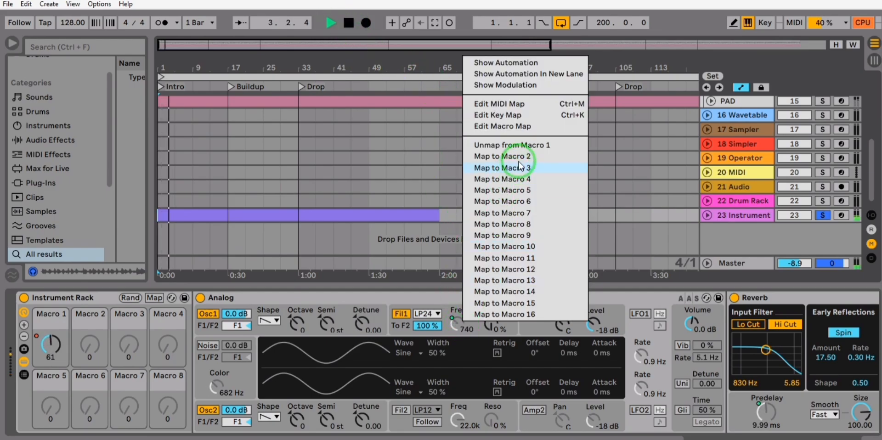
right_click(767, 413)
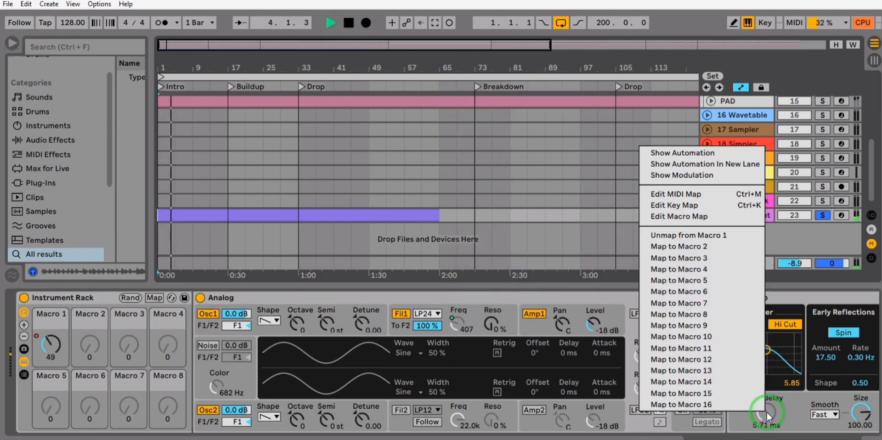
click(729, 237)
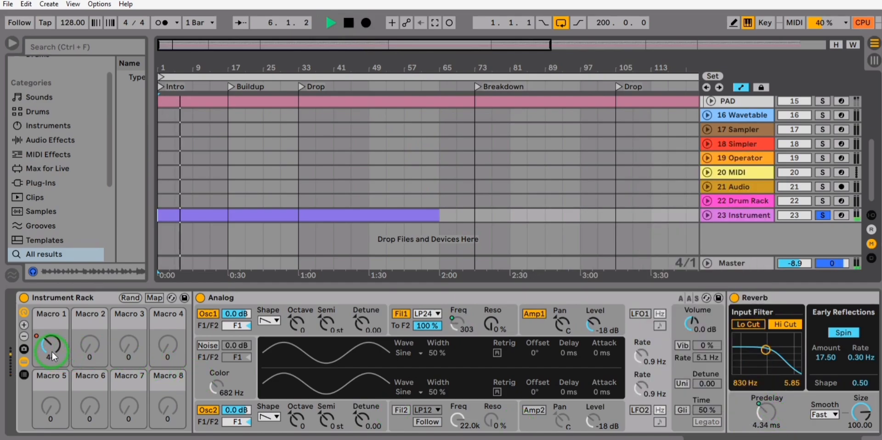
Step: Unfold the 23 Instrument track and display the Instrument Rack's Macro 1 automation over its clip
click(708, 216)
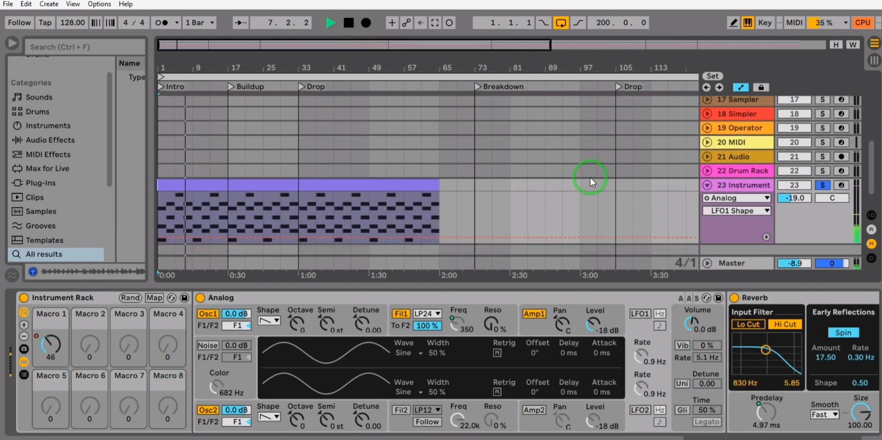
click(54, 348)
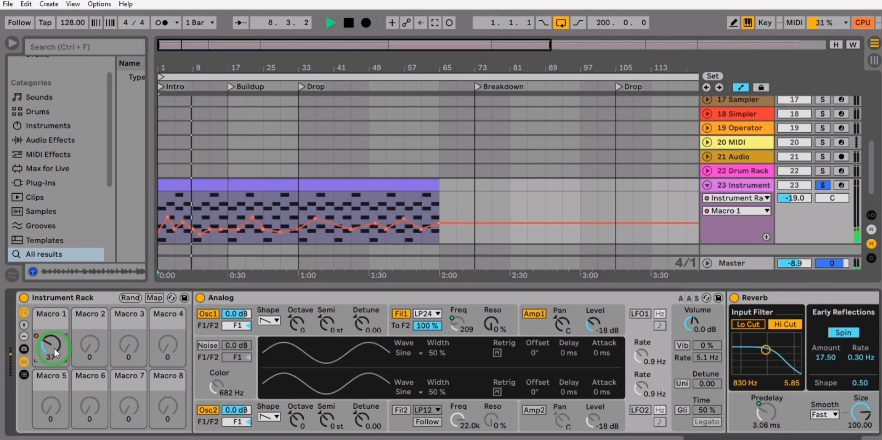
drag(54, 353, 54, 370)
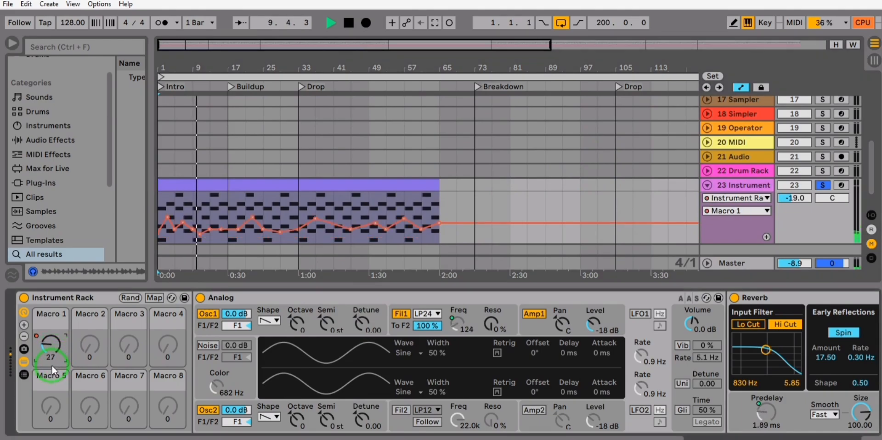